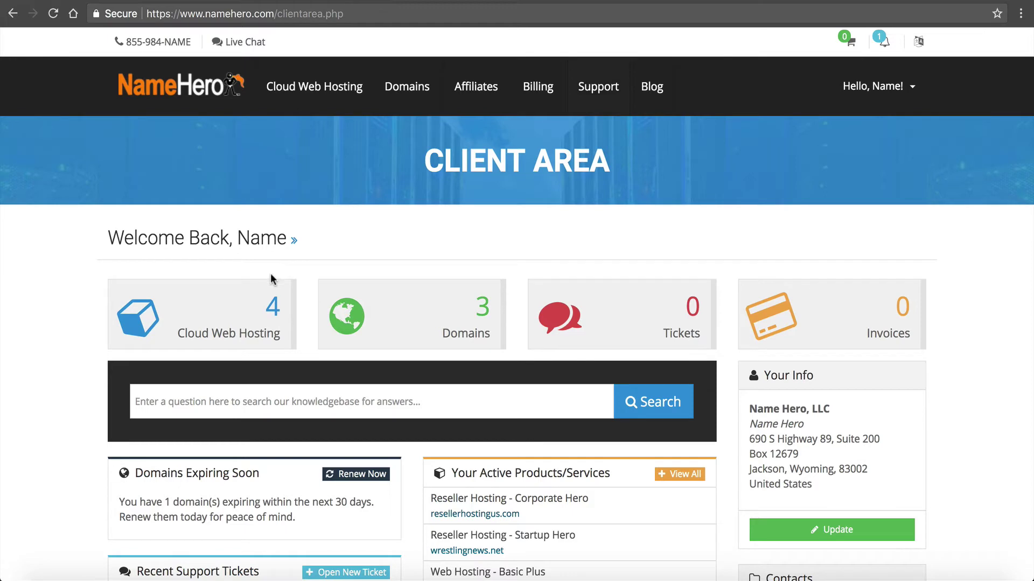
# Step: Open the Corporate Hero plan for resellerhostingus.com under Cloud Web Hosting and log in to WHM
pyautogui.click(266, 304)
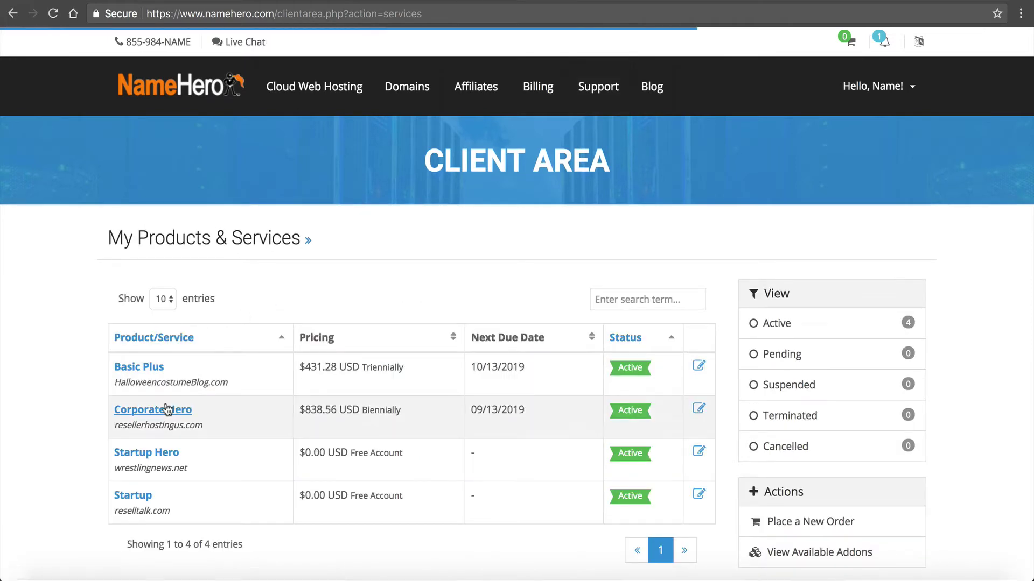
pyautogui.click(182, 412)
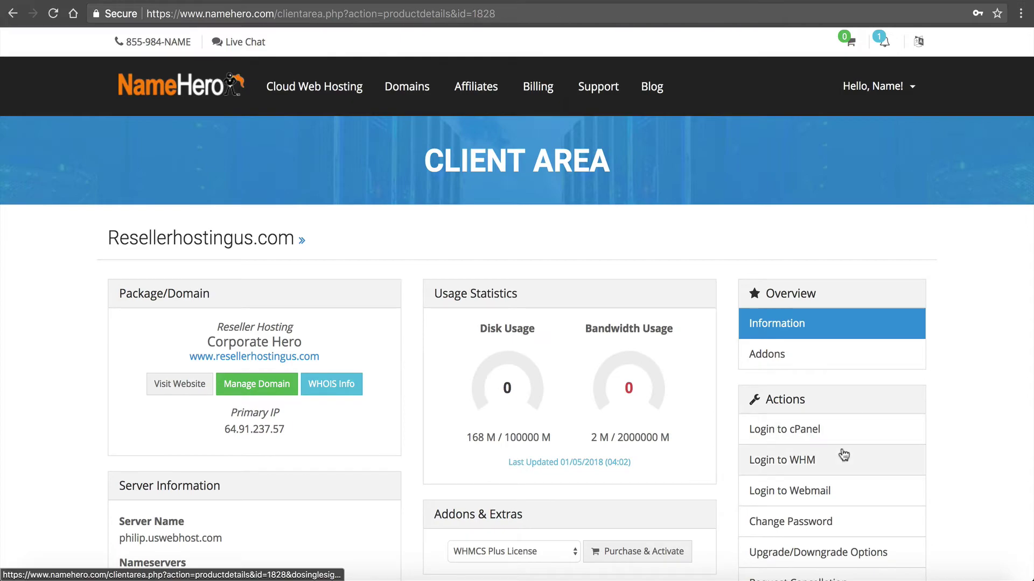
pyautogui.click(843, 453)
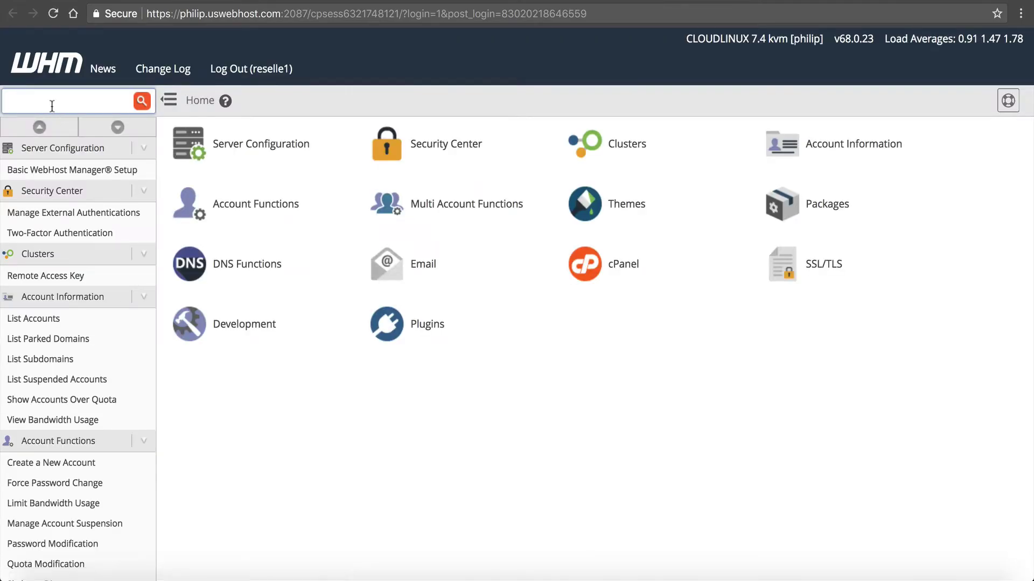
# Step: Find Manage SSL Hosts with an 'ssl' sidebar search and delete the resellerhostingus.com SSL host
pyautogui.write('ssl')
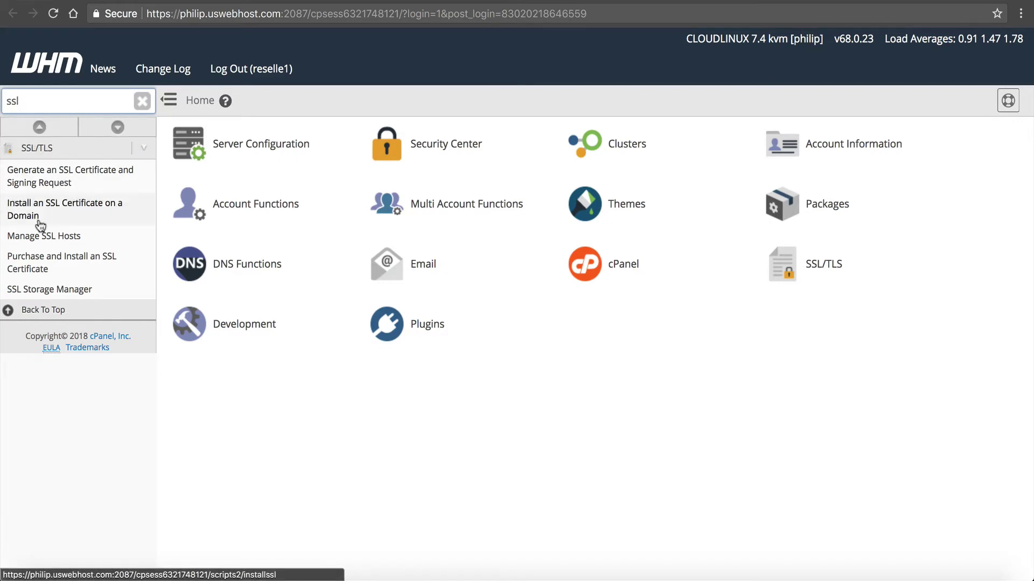
pyautogui.click(42, 239)
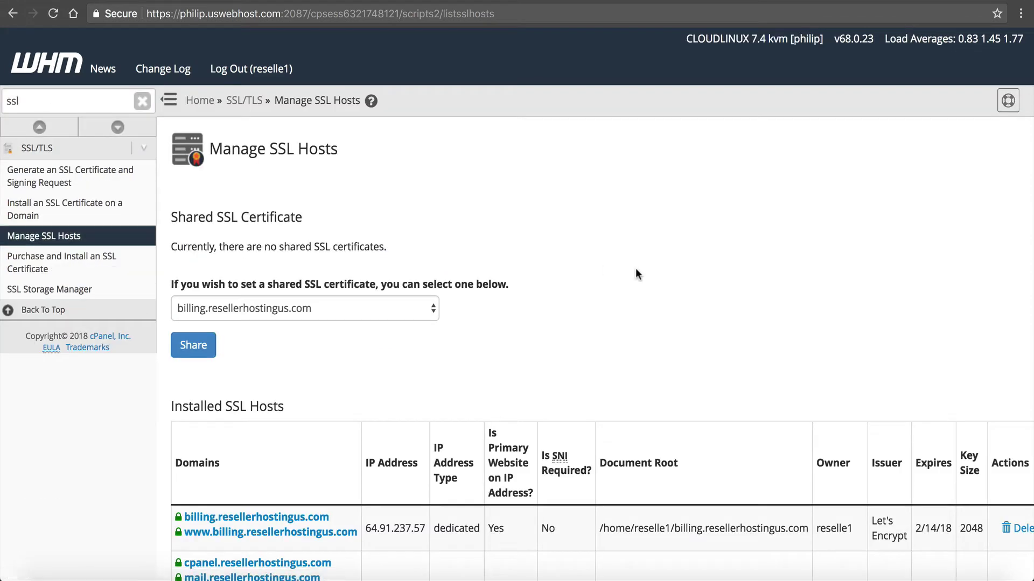
pyautogui.scroll(-4, 635, 272)
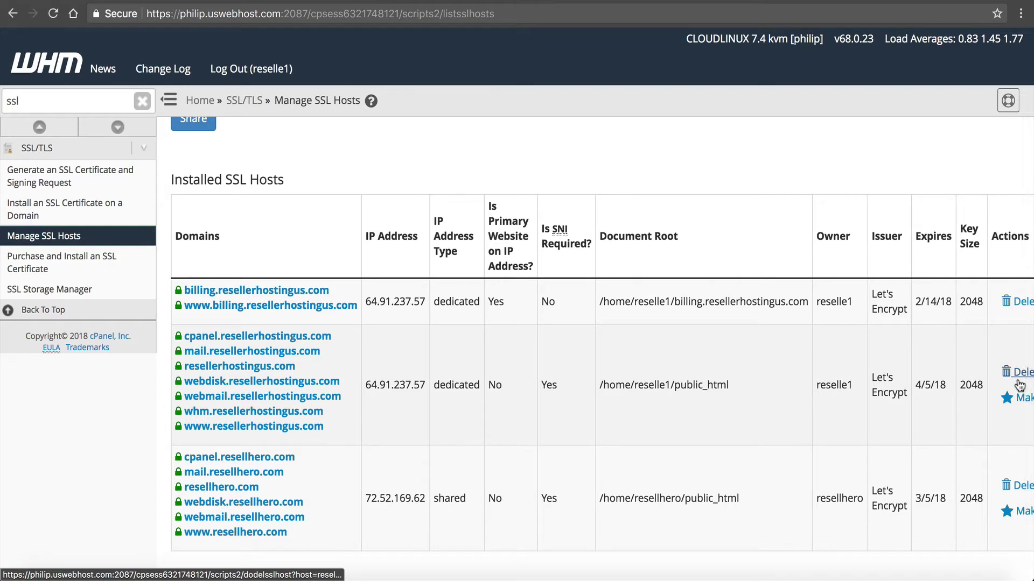
pyautogui.click(1017, 381)
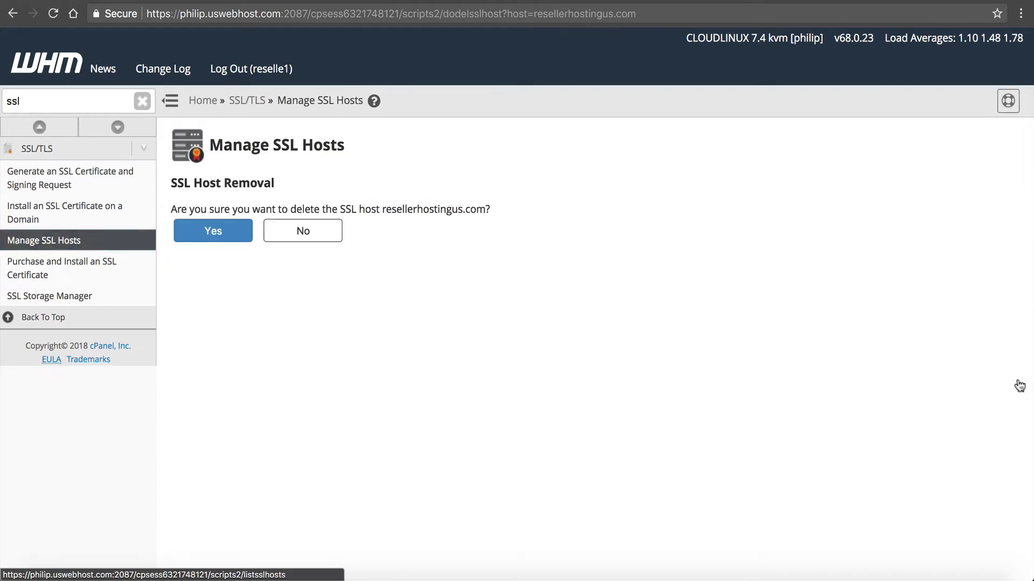
pyautogui.click(213, 232)
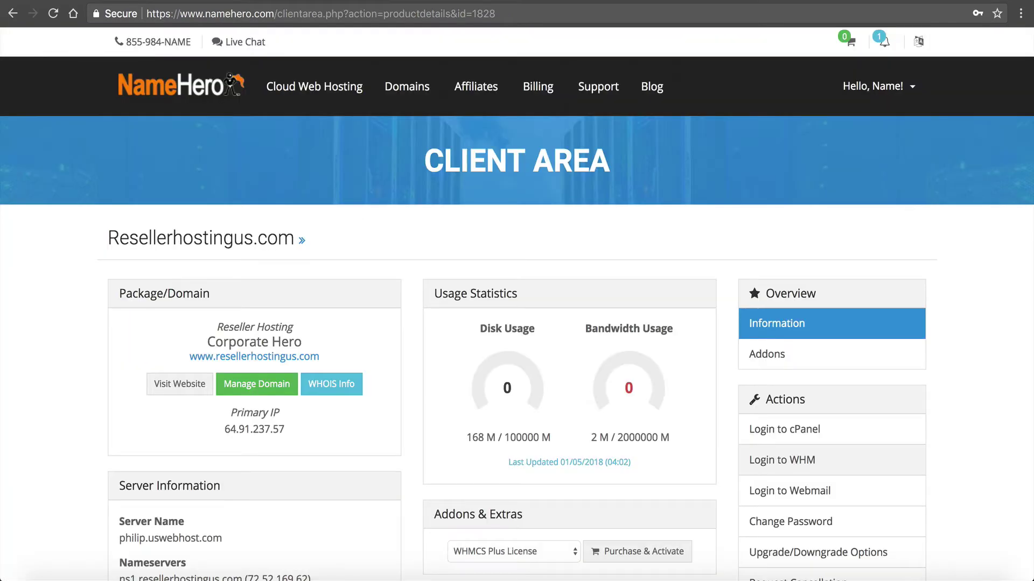
# Step: Log in to cPanel and open SSL/TLS Status through an 'ssl' function search
pyautogui.click(780, 431)
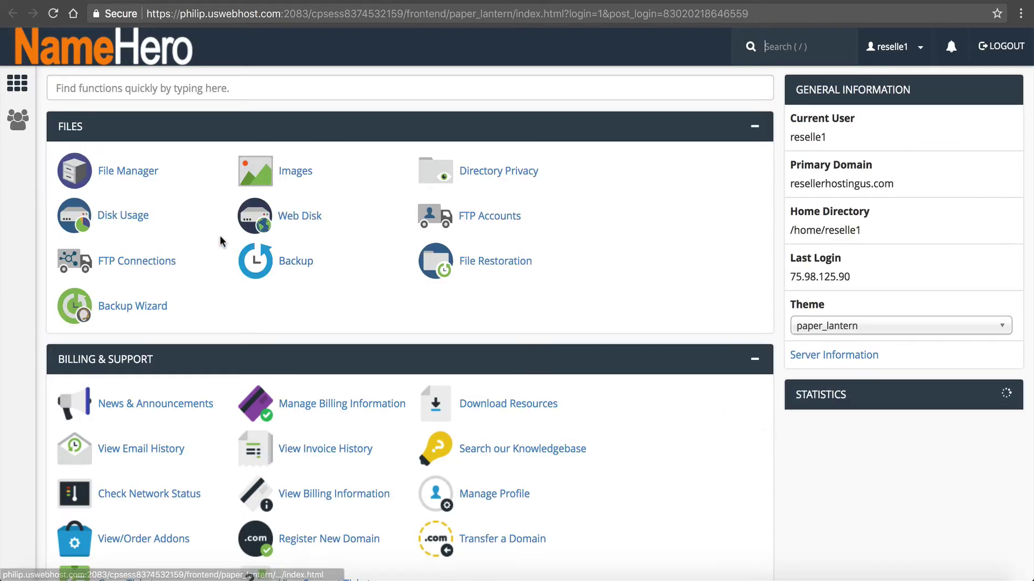
pyautogui.click(112, 90)
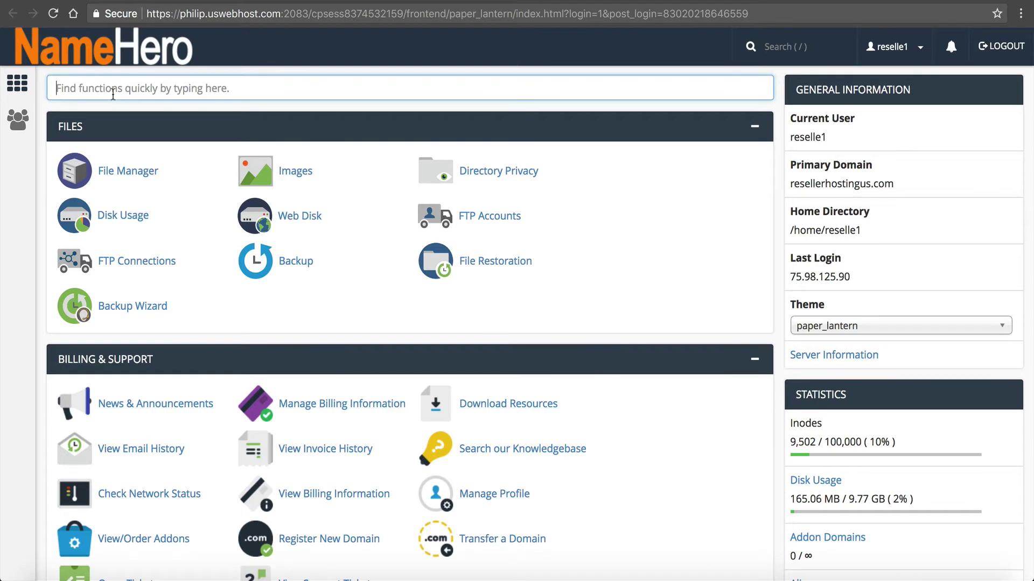
pyautogui.write('ssl')
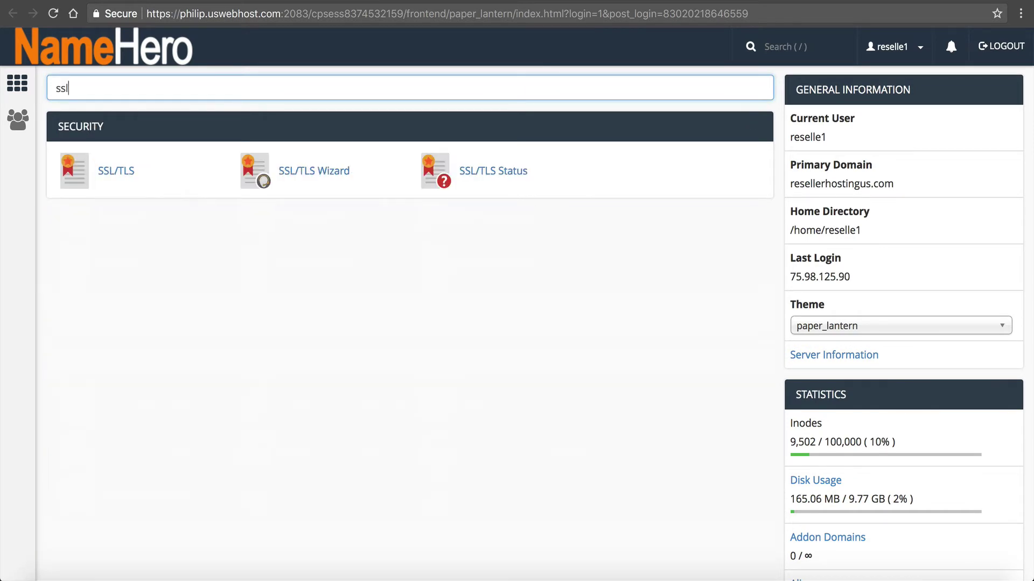
pyautogui.click(475, 183)
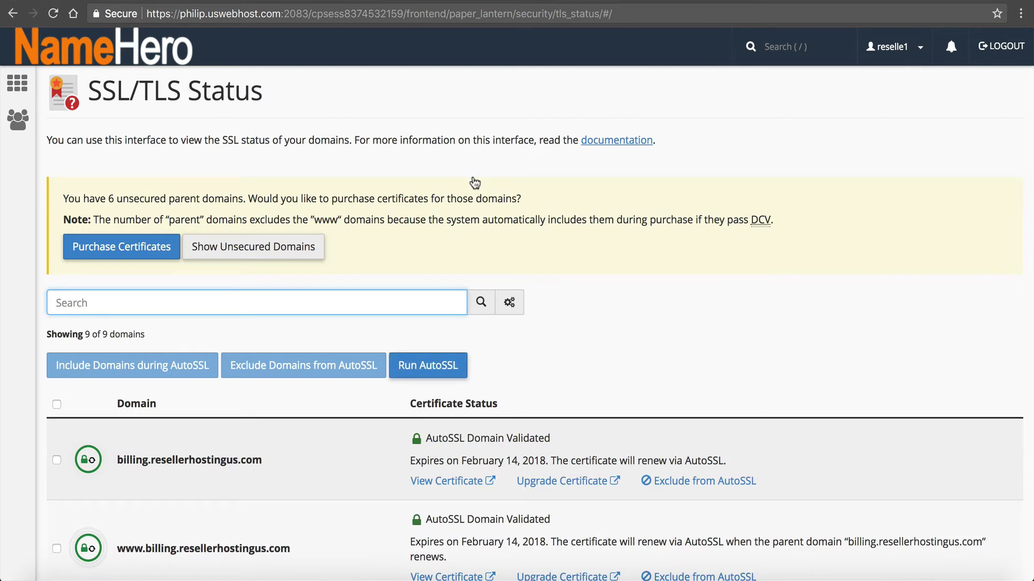
# Step: Select whm, webmail, cpanel and the root resellerhostingus.com domains, then run AutoSSL on them
pyautogui.scroll(-1, 473, 180)
pyautogui.scroll(-3, 473, 175)
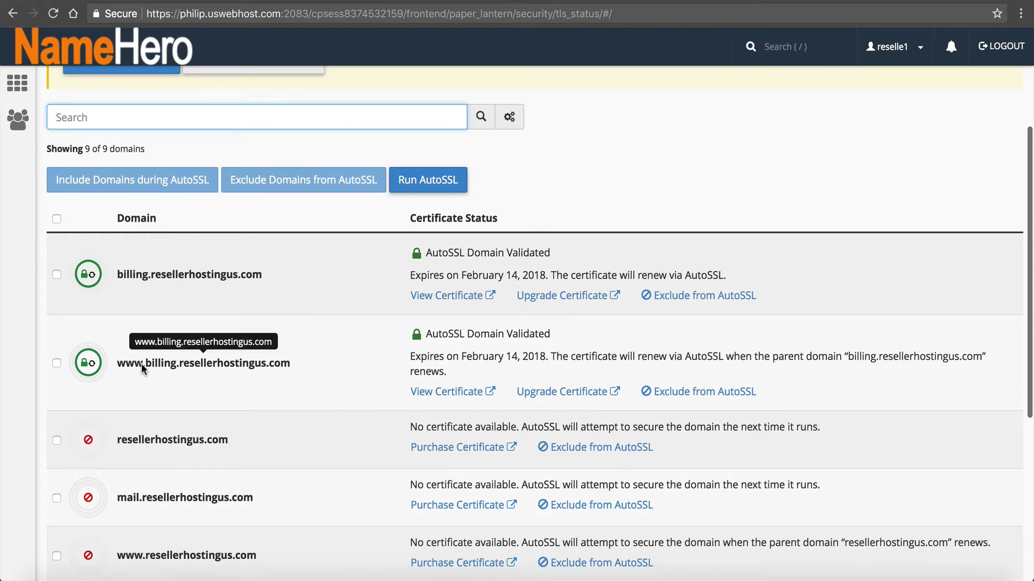
pyautogui.scroll(-3, 271, 377)
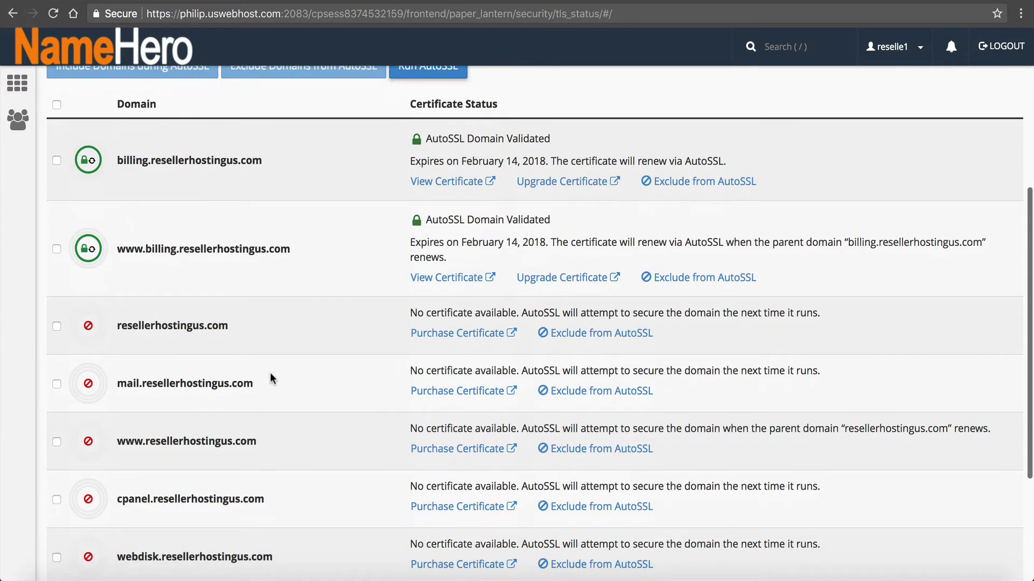
pyautogui.scroll(-2, 271, 377)
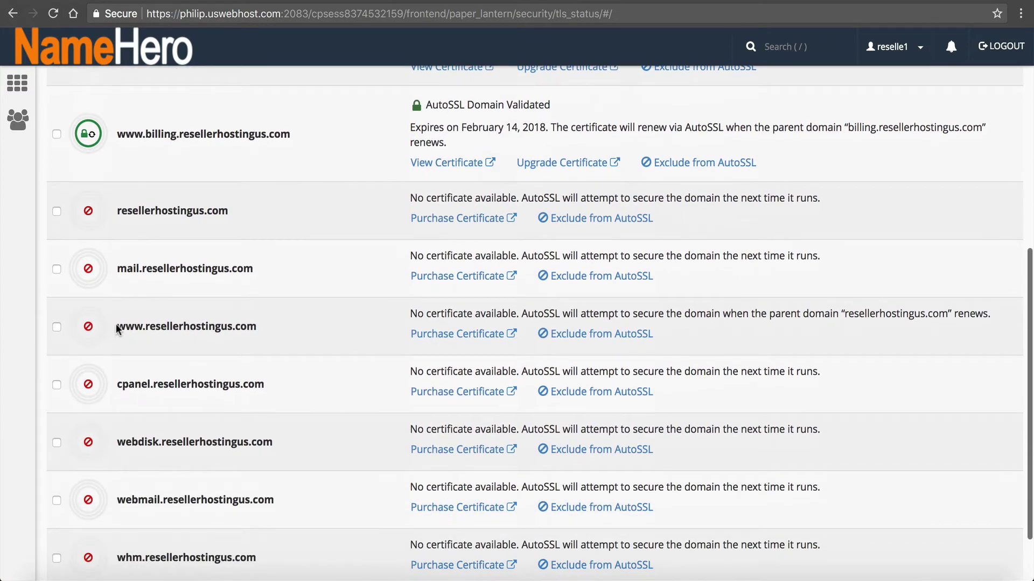
pyautogui.scroll(-2, 116, 327)
pyautogui.click(53, 482)
pyautogui.click(54, 425)
pyautogui.click(56, 309)
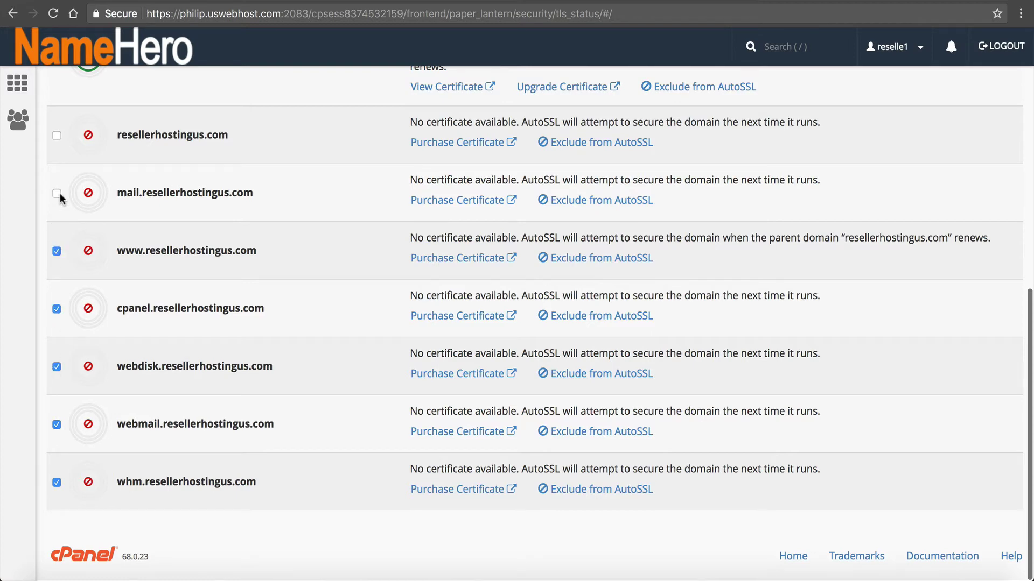
pyautogui.click(57, 136)
pyautogui.scroll(7, 58, 134)
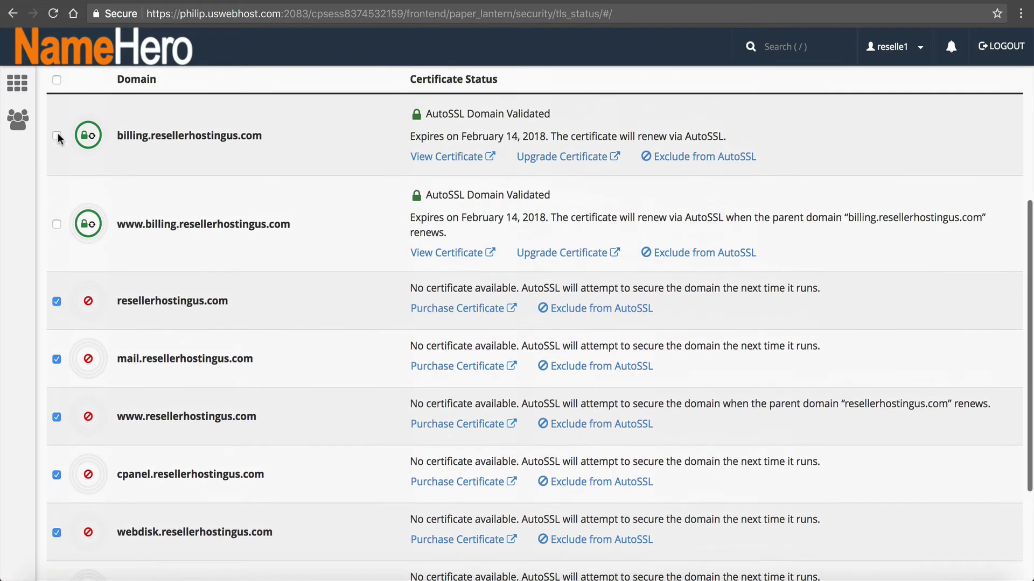
pyautogui.click(455, 226)
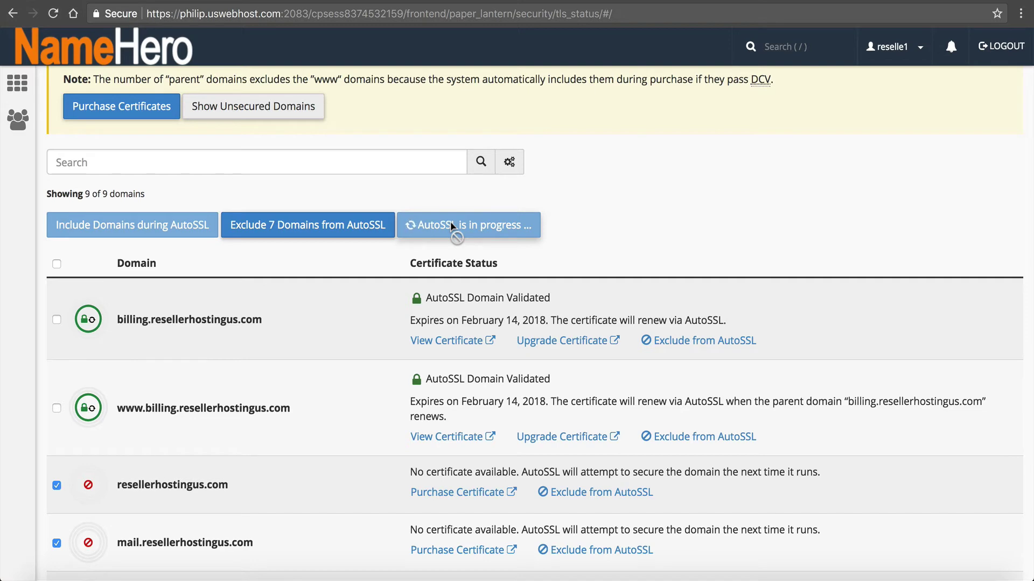
# Step: Wait for the AutoSSL run to progress, then go back to WHM's Manage SSL Hosts page
pyautogui.scroll(-3, 452, 223)
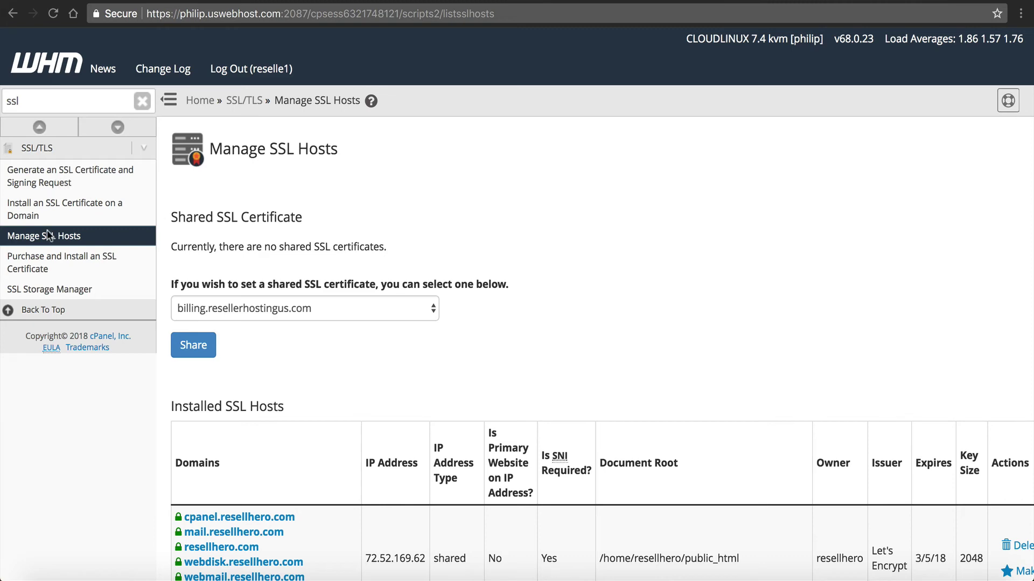
# Step: Refresh WHM's Manage SSL Hosts list and review the installed hosts
pyautogui.click(30, 236)
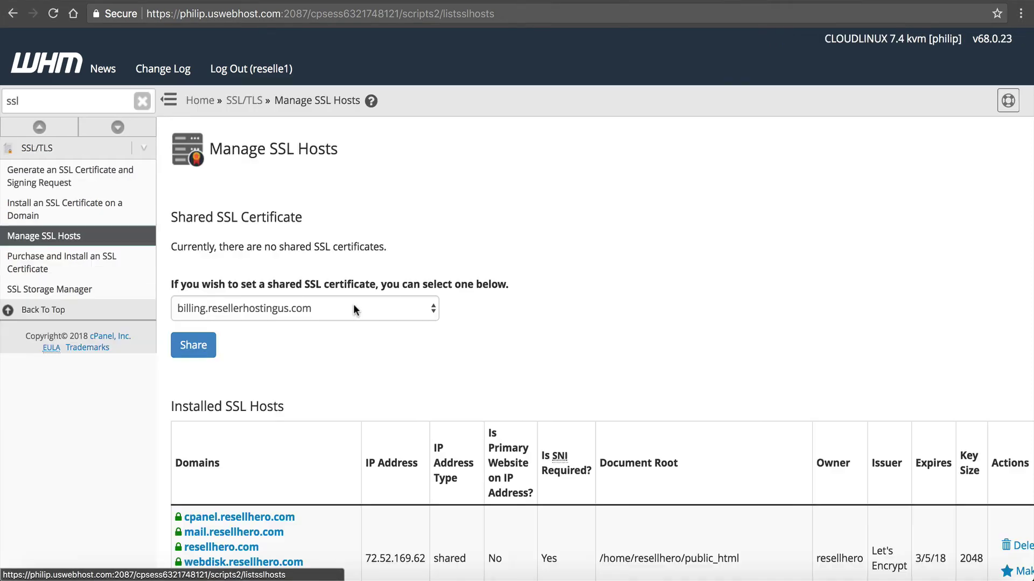
pyautogui.scroll(-4, 353, 305)
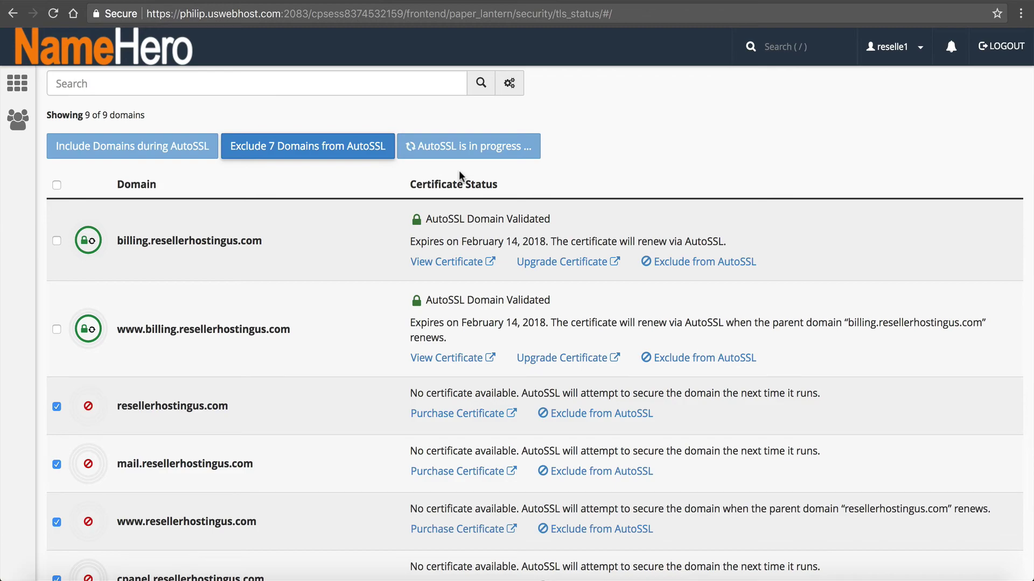
# Step: Log back in to cPanel and open SSL/TLS Status via an 'ssl' search
pyautogui.scroll(4, 456, 170)
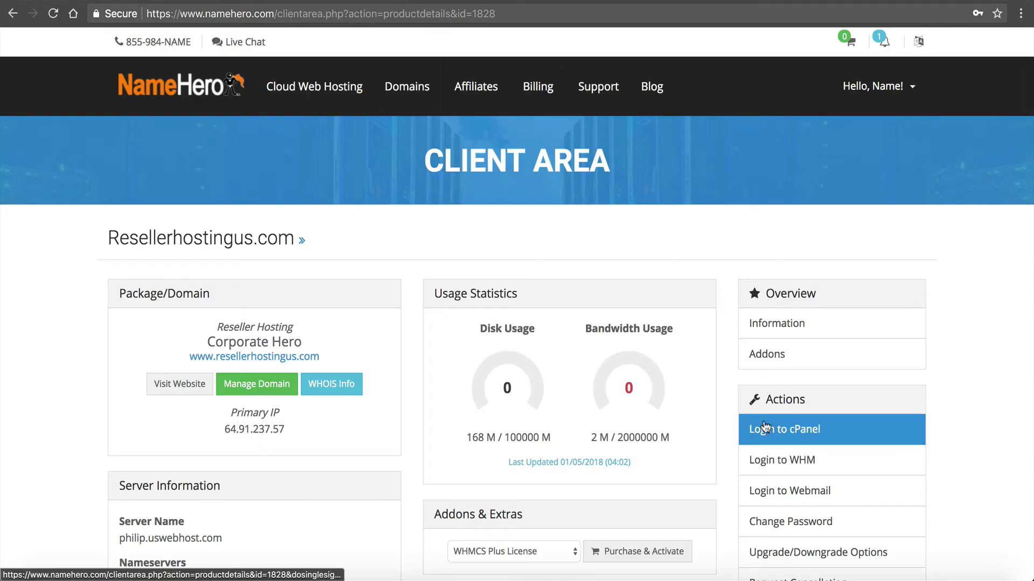
pyautogui.click(763, 428)
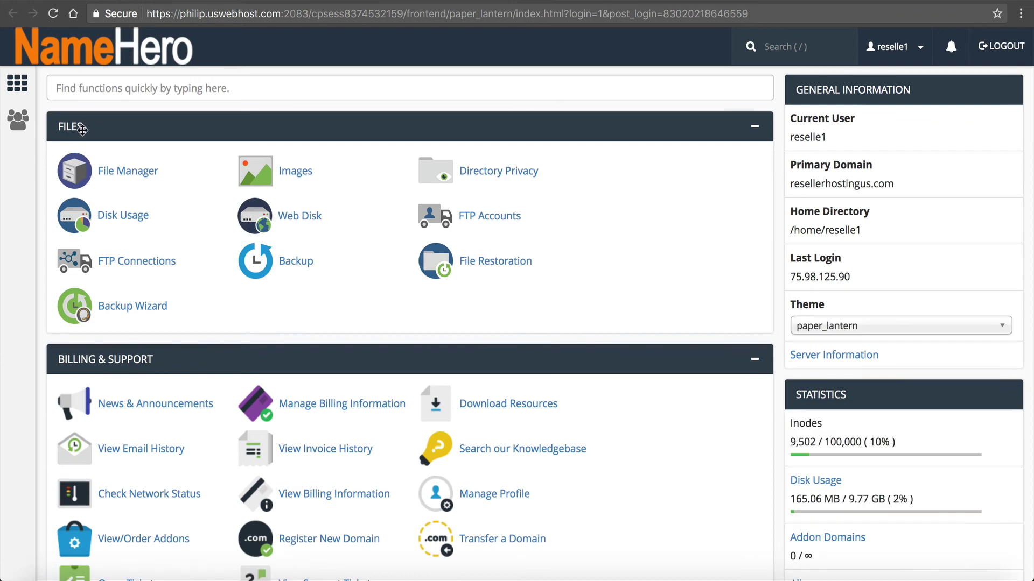
pyautogui.click(84, 95)
pyautogui.write('ss')
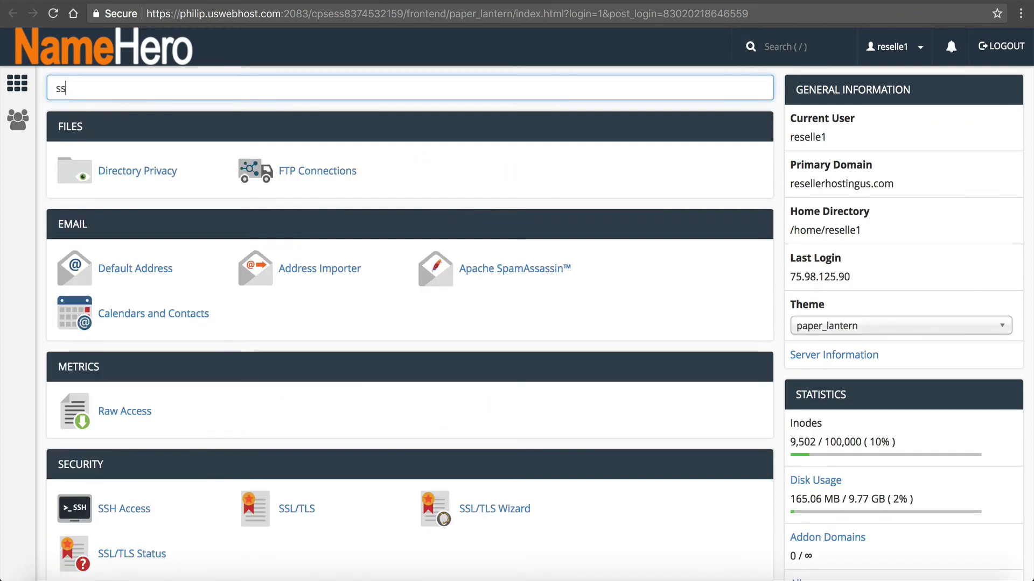
pyautogui.write('l')
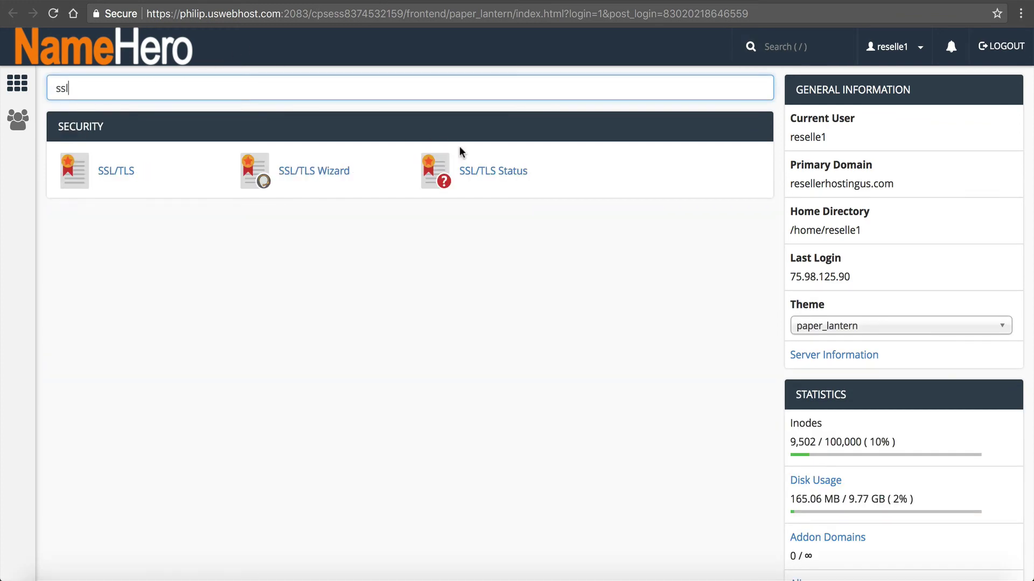
pyautogui.click(509, 183)
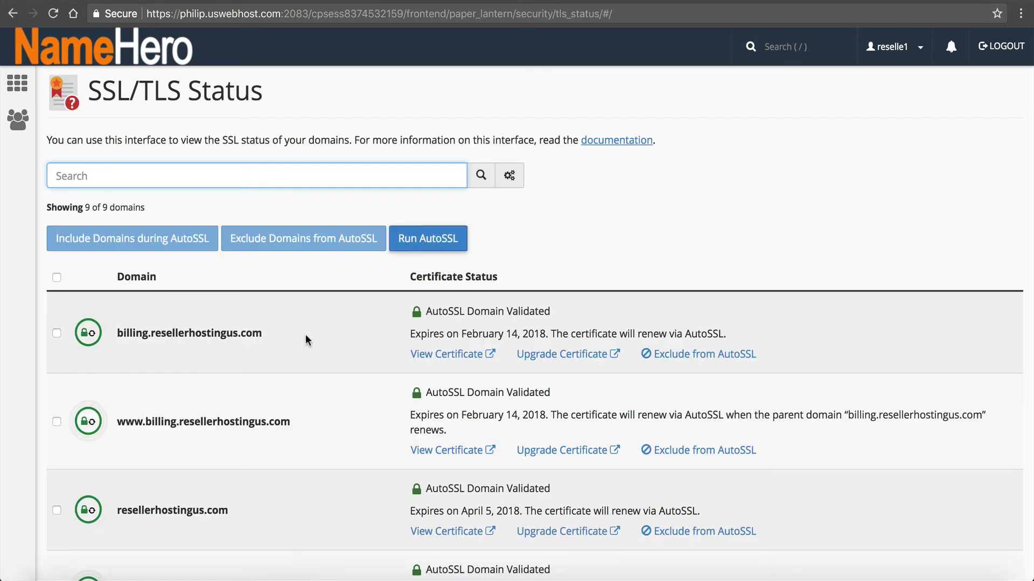
# Step: Check that every resellerhostingus.com domain shows AutoSSL Domain Validated, expiring April 5, 2018
pyautogui.scroll(-7, 304, 338)
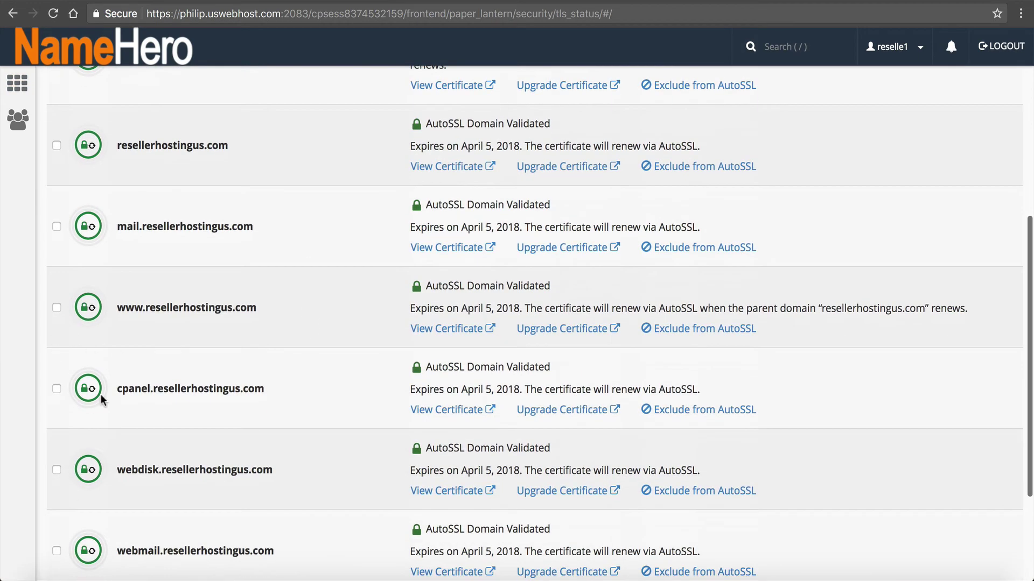
pyautogui.scroll(-3, 101, 394)
pyautogui.scroll(6, 101, 394)
pyautogui.scroll(4, 101, 395)
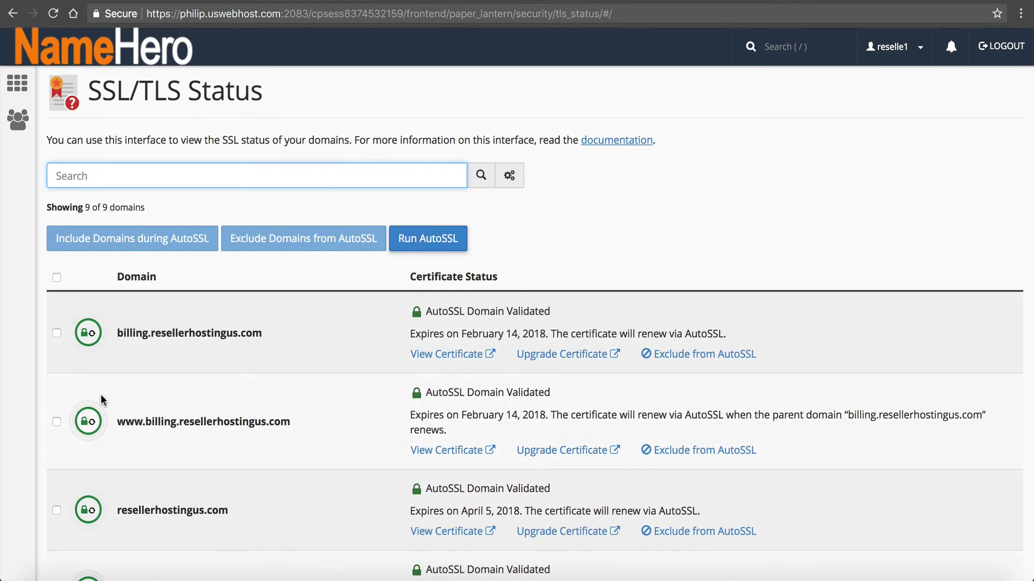